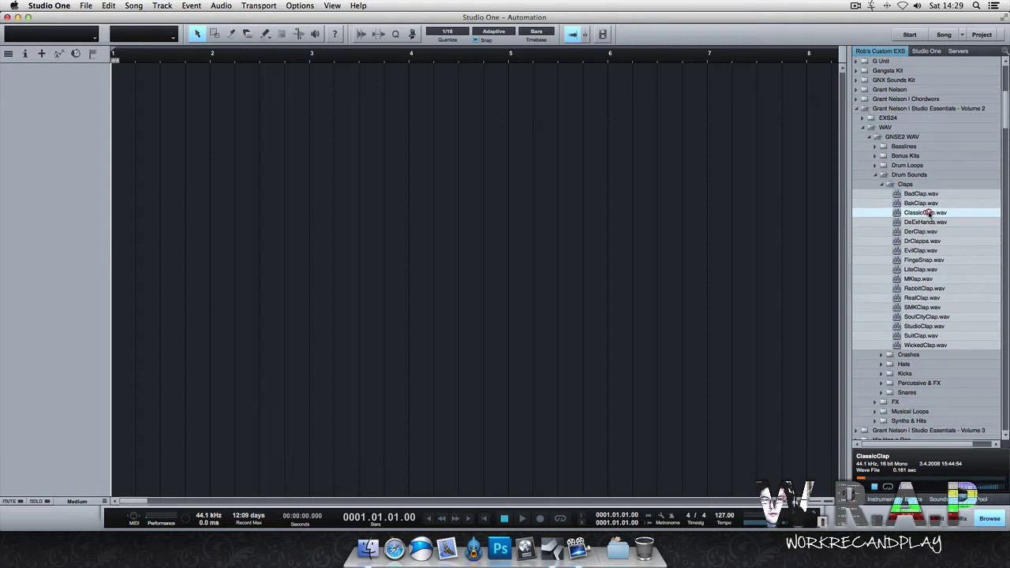
# Step: Place ClassicClap.wav at bar 1 as a new track and merge its events into one clip
pyautogui.click(928, 213)
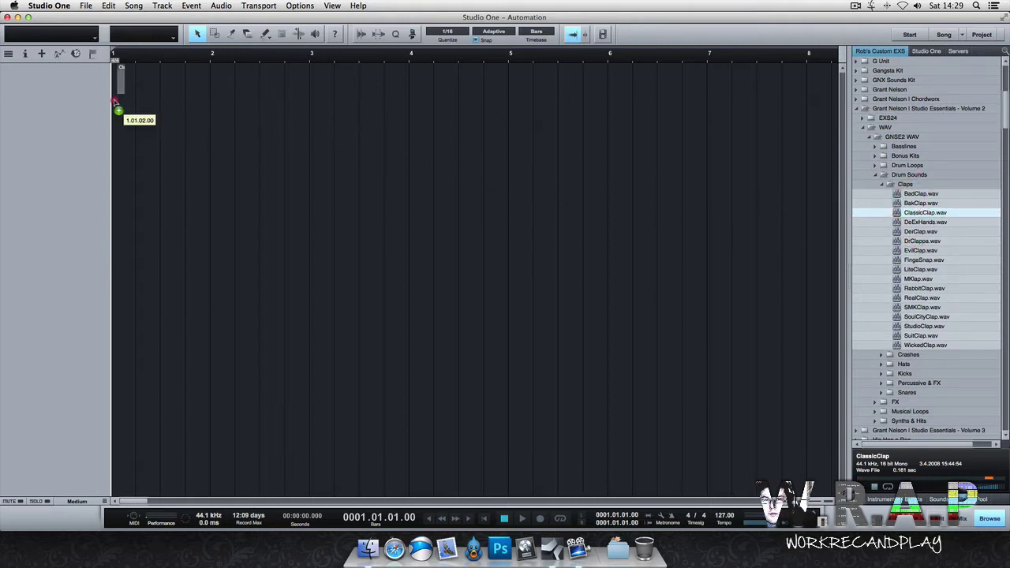
pyautogui.moveTo(113, 101); pyautogui.dragTo(110, 102)
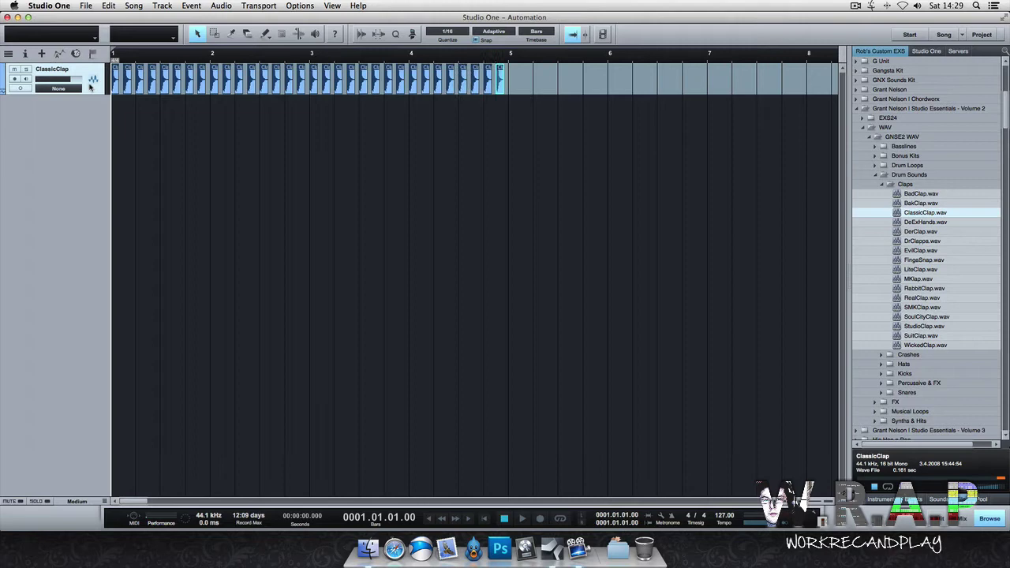
pyautogui.press('super+a')
pyautogui.press('g')
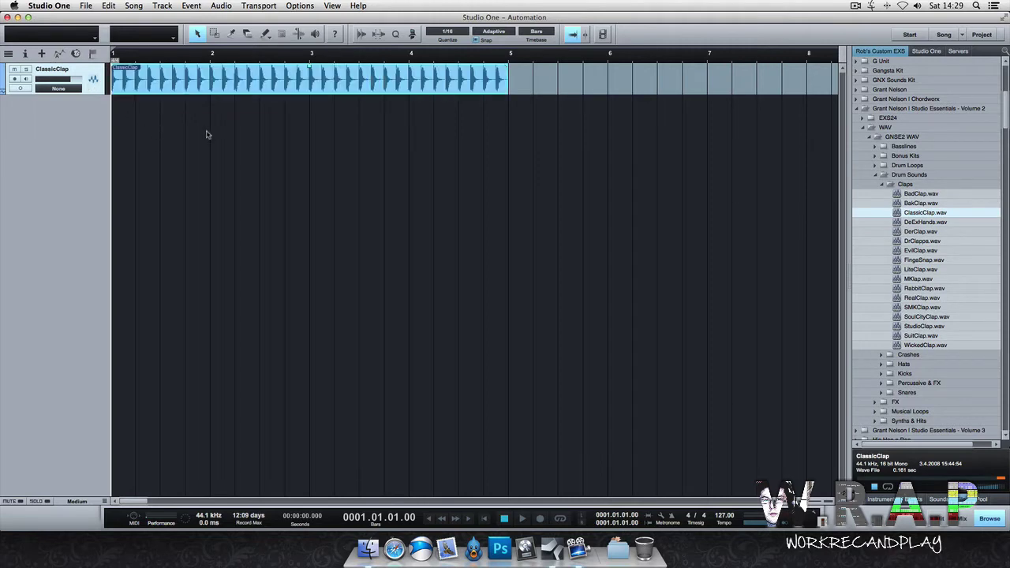
# Step: Hide the Browser, enlarge the track, zoom to fit bars 1–5, and show the mixer
pyautogui.press('F5')
pyautogui.hotkey('alt', 'e')
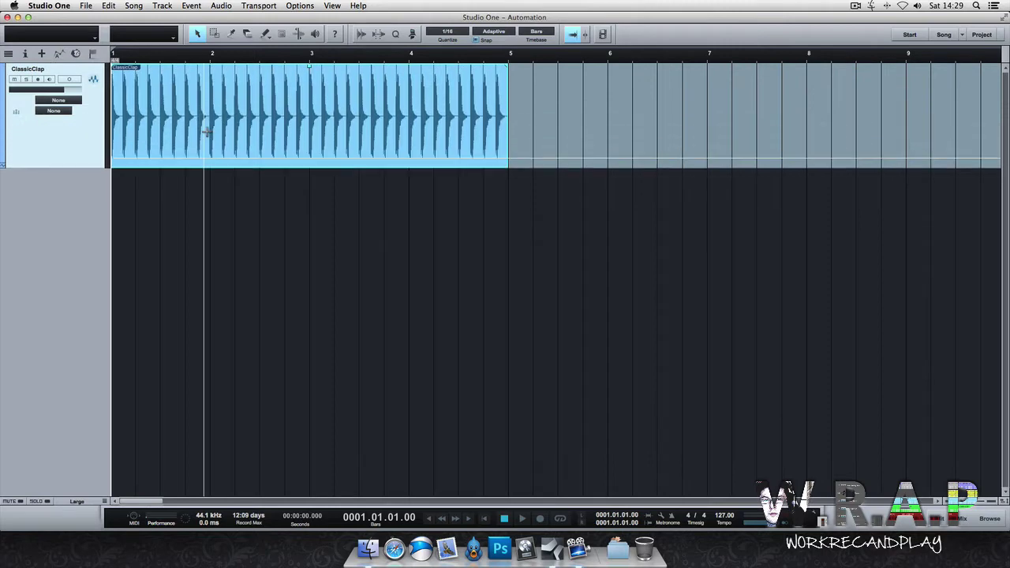
pyautogui.press('z')
pyautogui.click(235, 223)
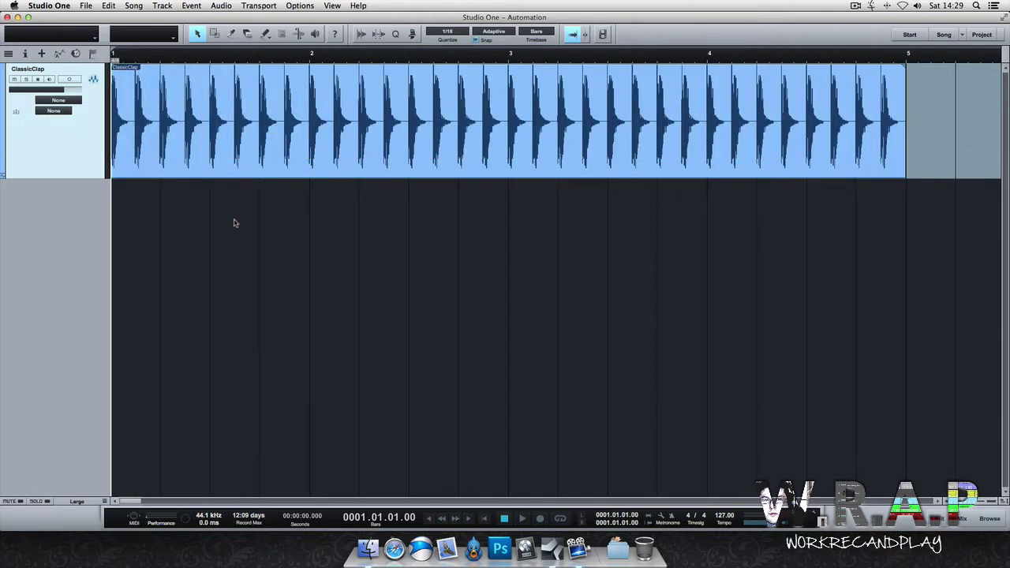
pyautogui.press('F3')
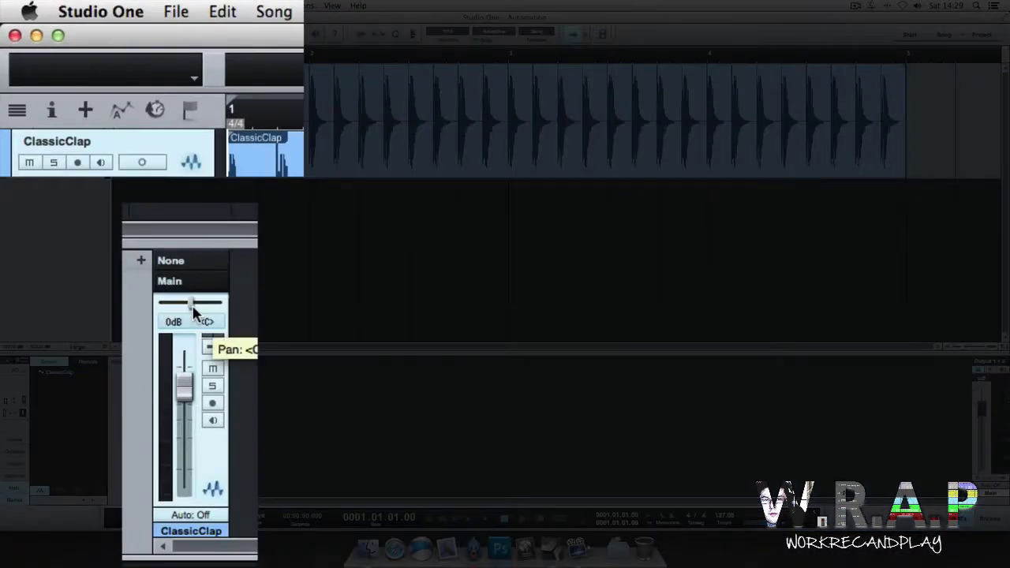
# Step: Add a Pan automation envelope to the ClassicClap clip and colour the track yellow
pyautogui.click(193, 308)
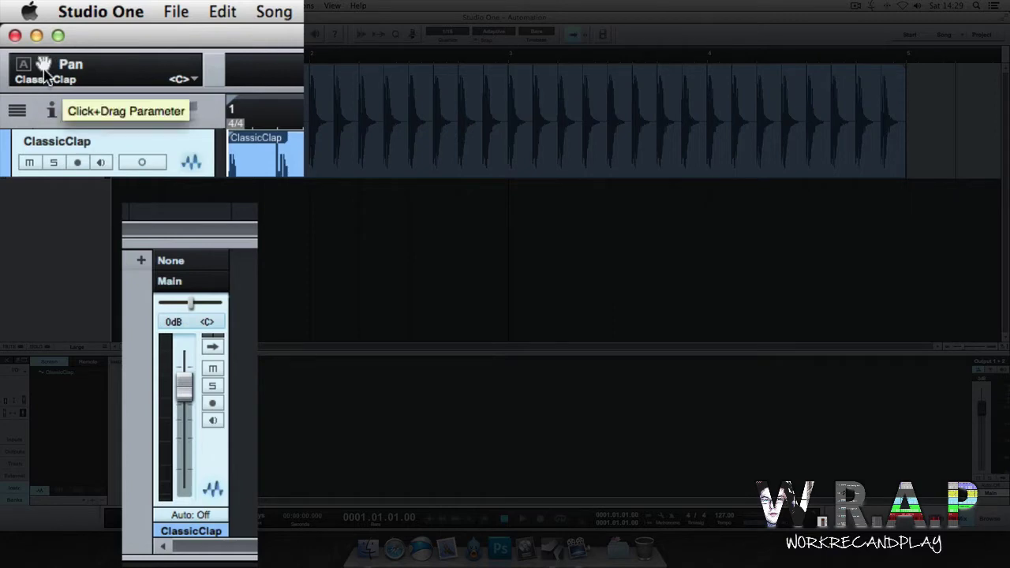
pyautogui.moveTo(45, 73); pyautogui.dragTo(188, 119)
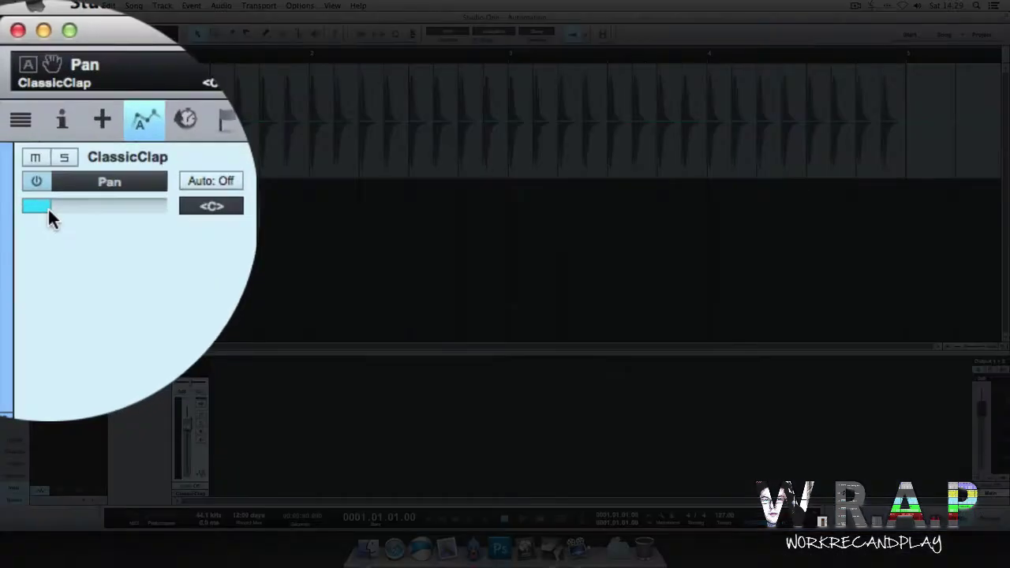
pyautogui.click(16, 89)
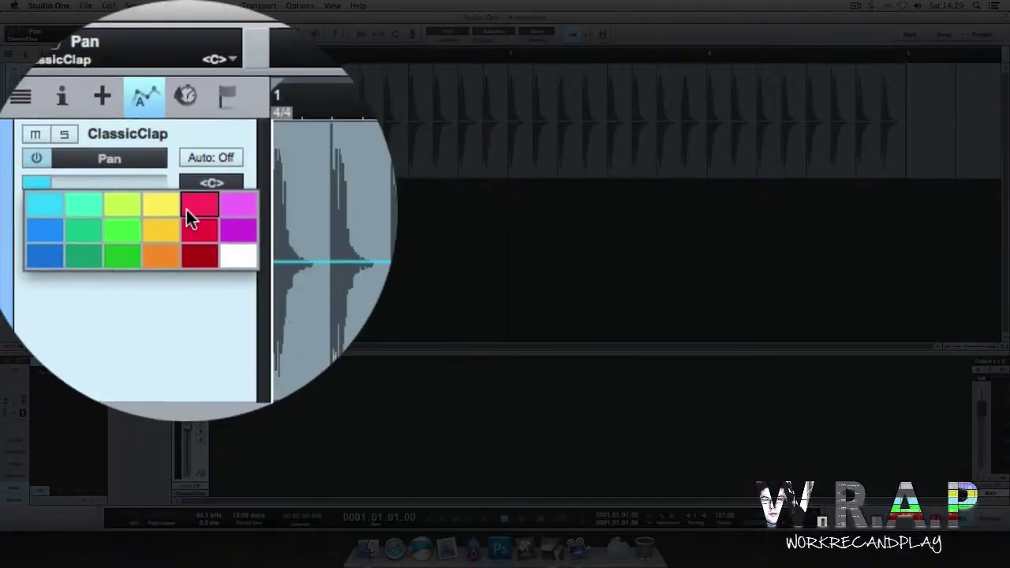
pyautogui.click(157, 209)
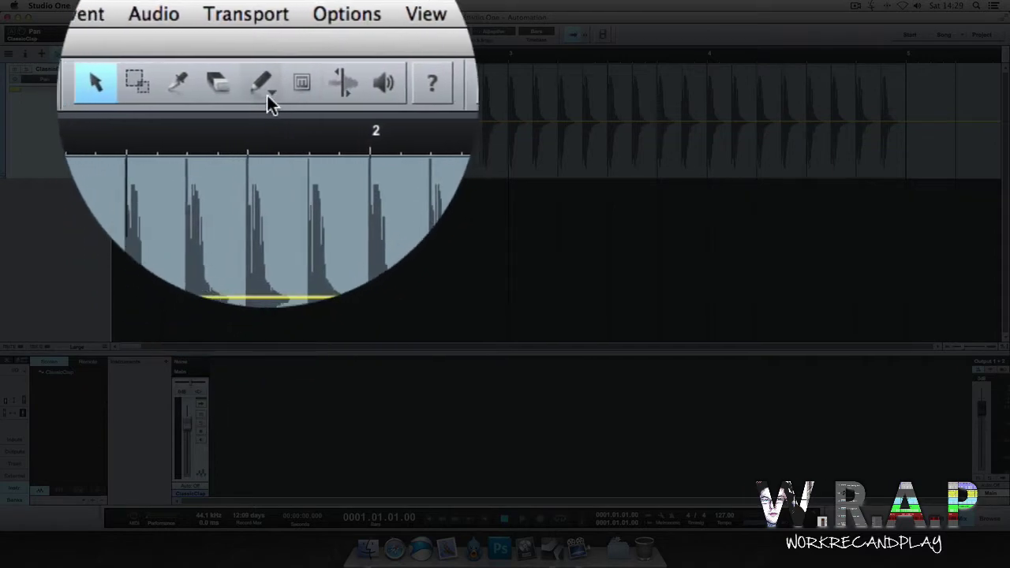
# Step: Switch the paint shape to Sine, paint a trial pan curve across the clip, then undo it
pyautogui.click(267, 95)
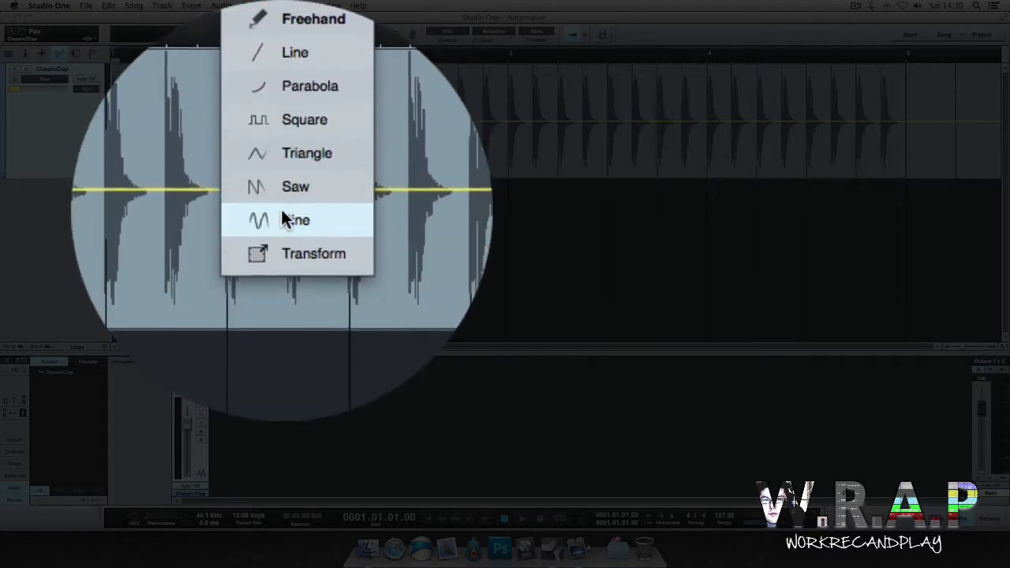
pyautogui.click(282, 213)
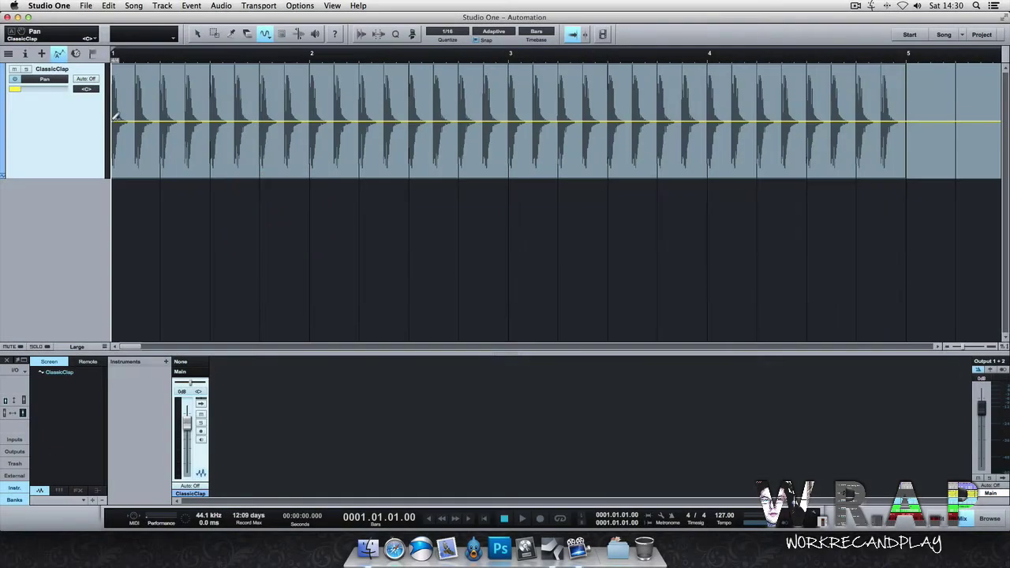
pyautogui.moveTo(115, 117); pyautogui.dragTo(905, 106)
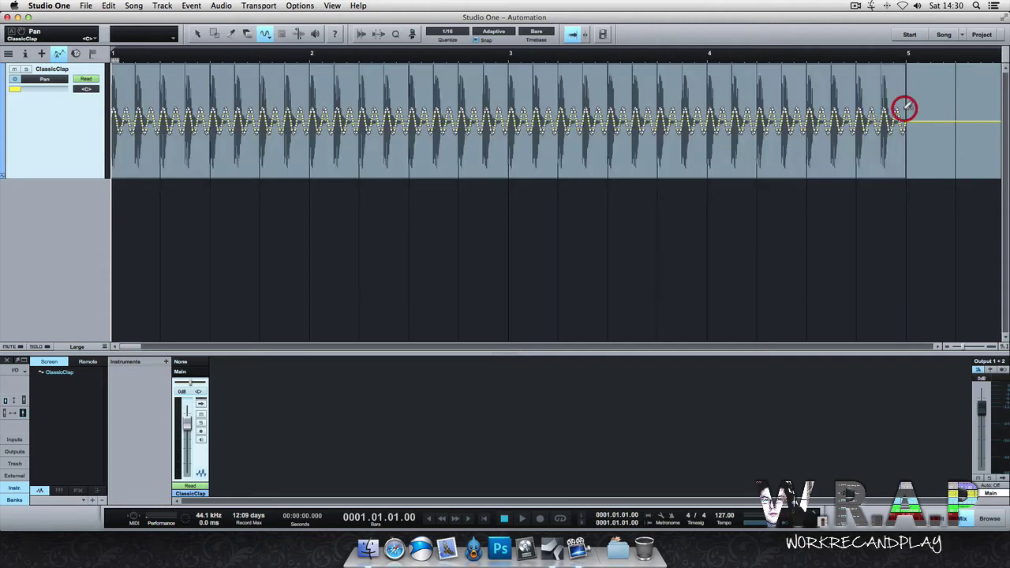
pyautogui.press('super+z')
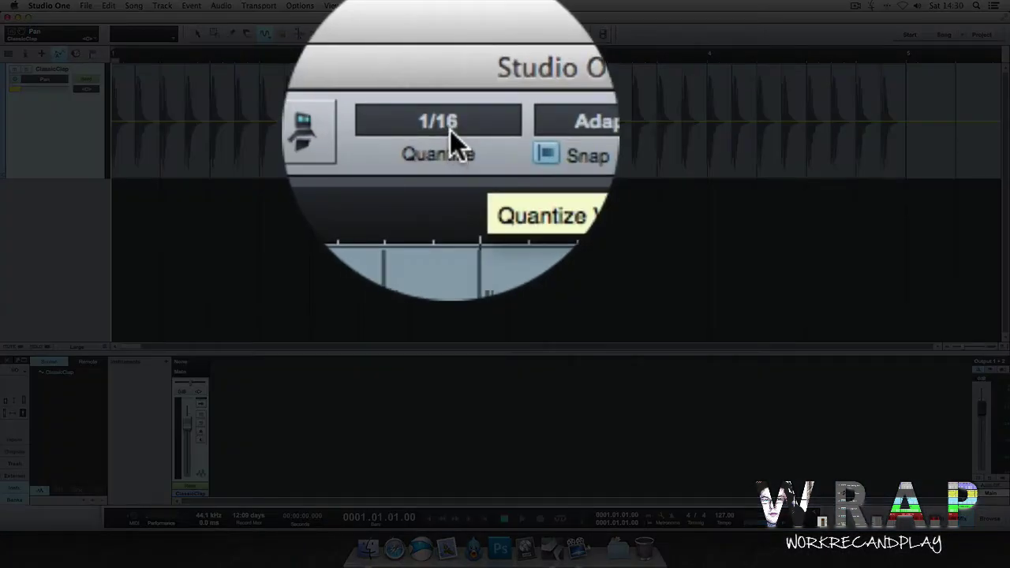
# Step: Set Quantize to 1/2 and paint a sine pan curve from bar 1 to bar 5
pyautogui.click(450, 134)
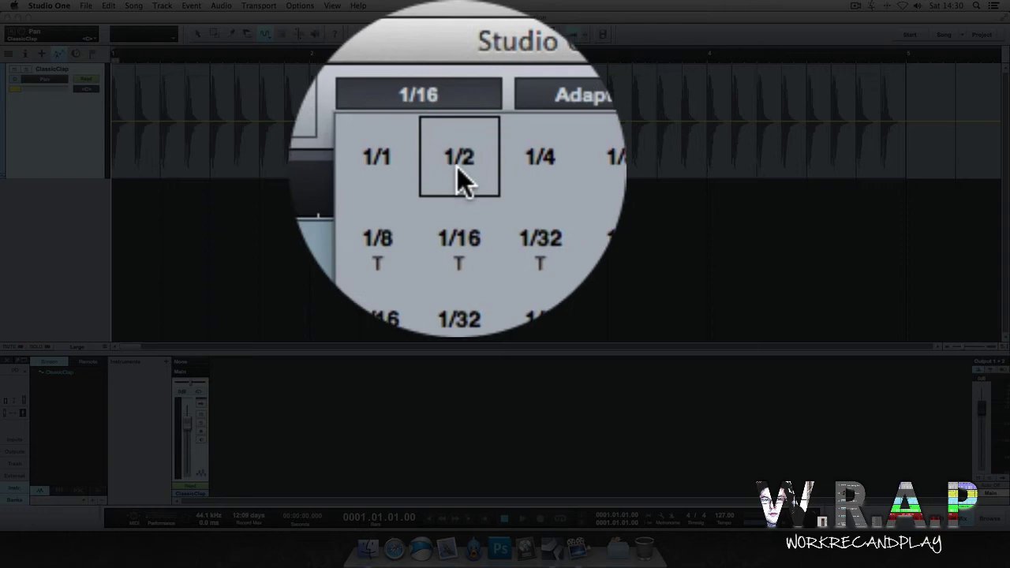
pyautogui.click(457, 166)
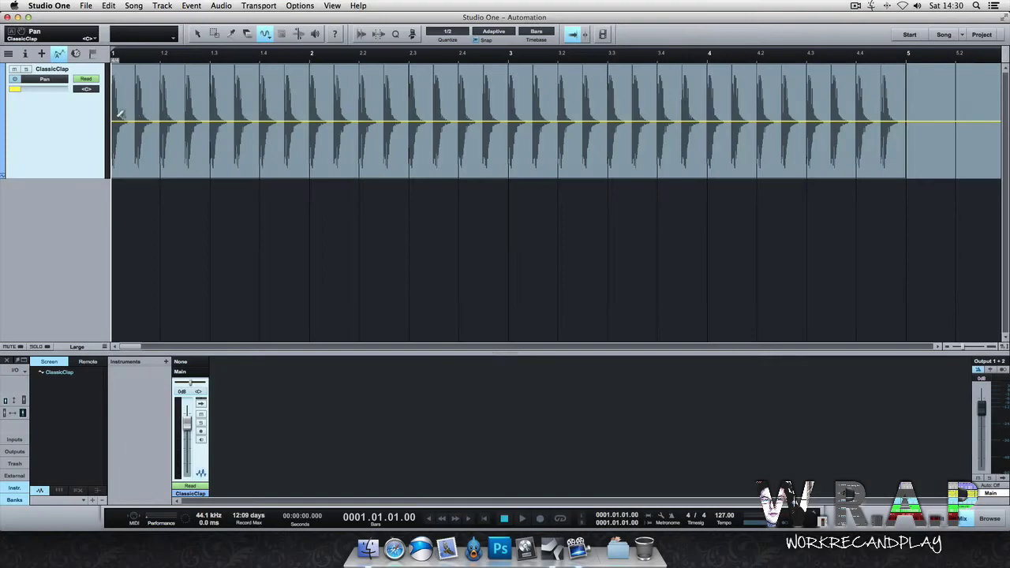
pyautogui.moveTo(115, 118)
pyautogui.mouseDown()
pyautogui.moveTo(592, 87)
pyautogui.moveTo(785, 93)
pyautogui.mouseUp()
pyautogui.moveTo(870, 93); pyautogui.dragTo(891, 92)
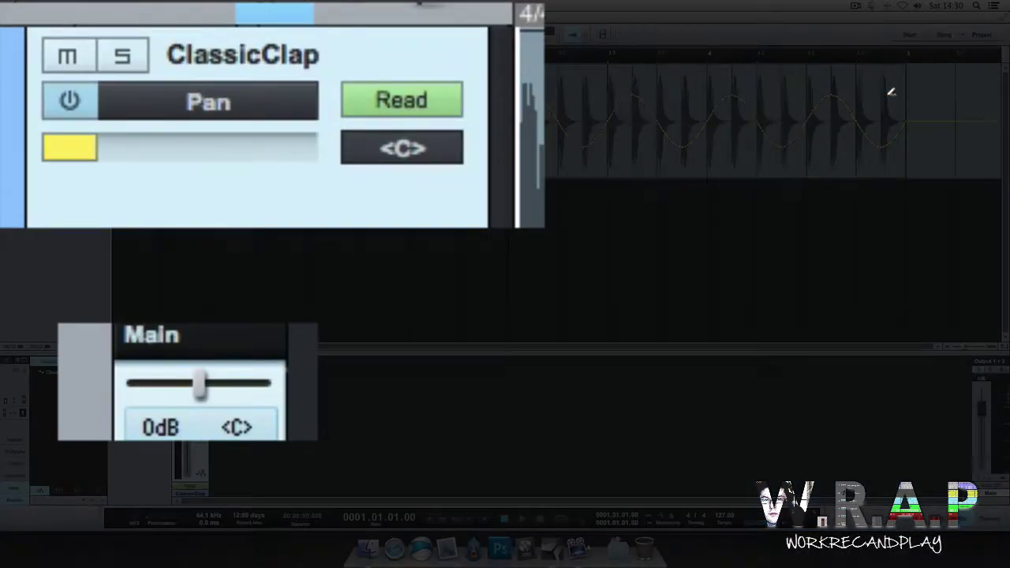
# Step: Play back the sine pan sweep, stop it, then undo the curve
pyautogui.press('space')
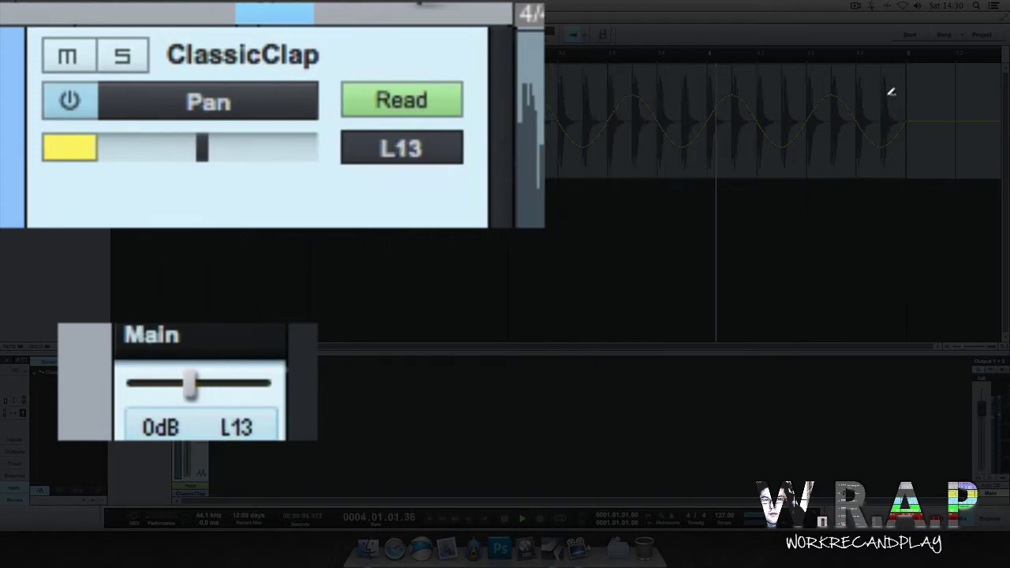
pyautogui.press('space')
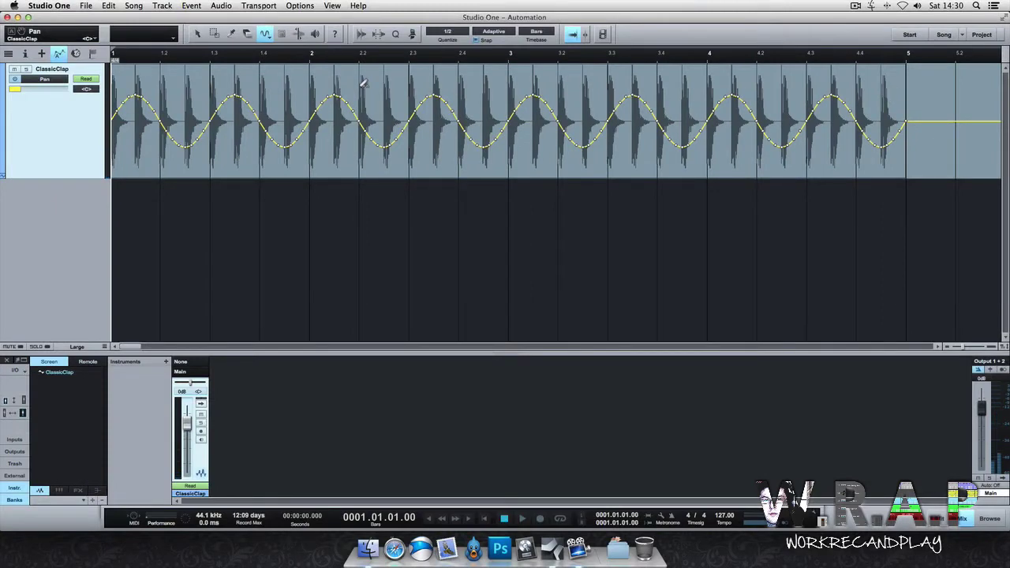
pyautogui.hotkey('ctrl', 'z')
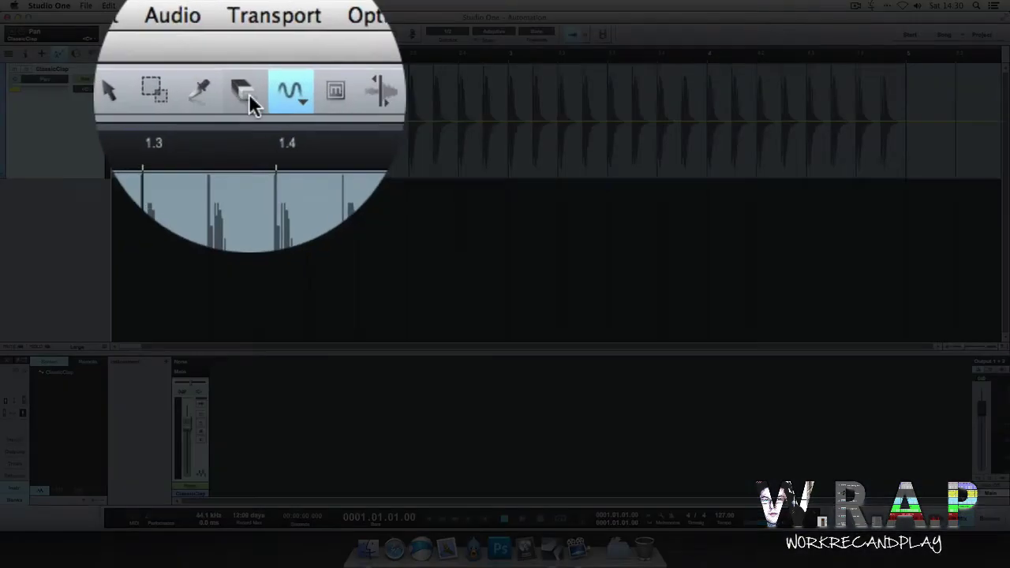
# Step: Switch the paint shape to Triangle and set Quantize to 1/1
pyautogui.click(269, 39)
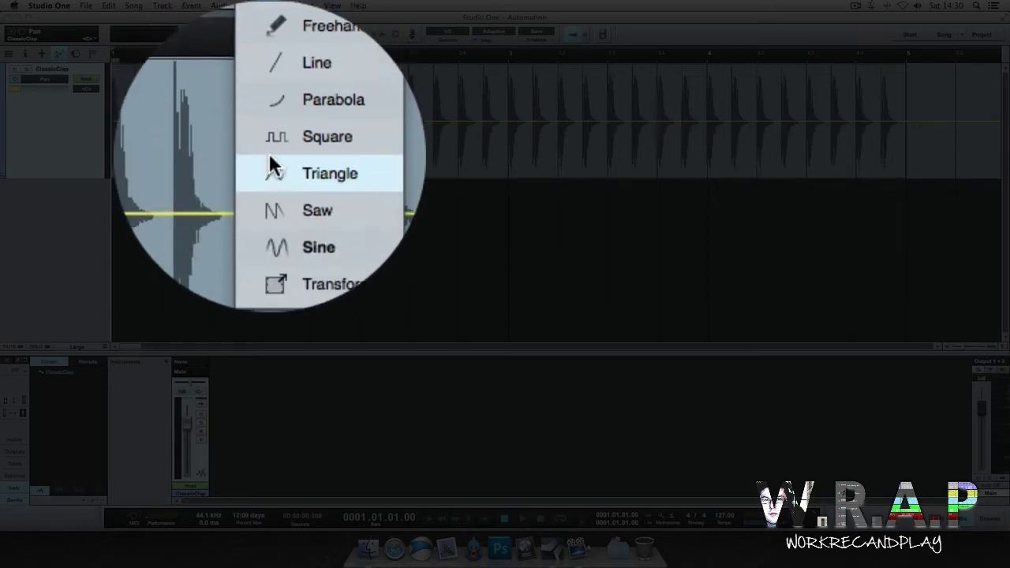
pyautogui.click(269, 111)
pyautogui.click(448, 33)
pyautogui.click(444, 41)
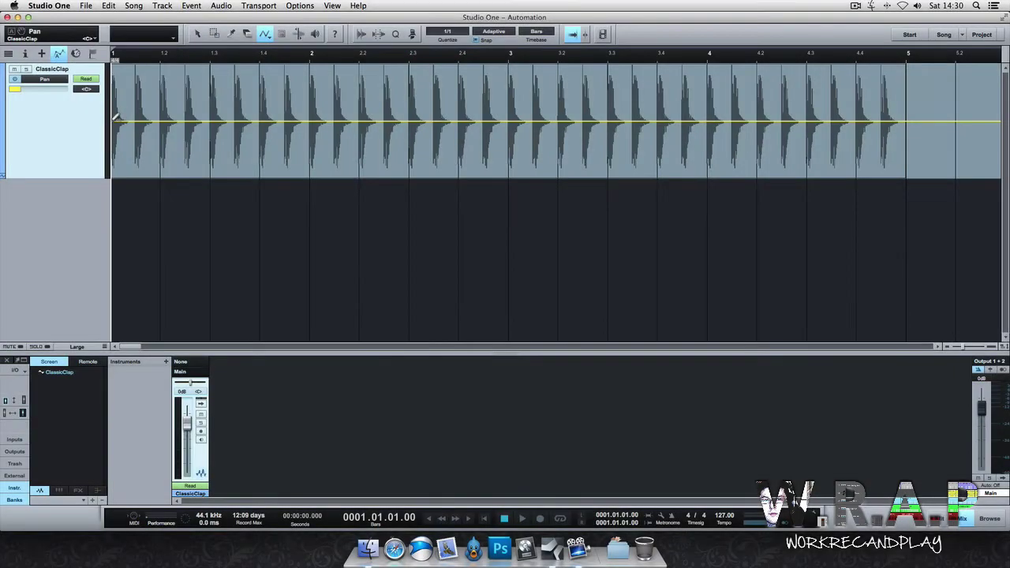
# Step: Paint a triangle pan curve across bars 1–5 and play it back
pyautogui.moveTo(115, 117); pyautogui.dragTo(634, 60)
pyautogui.moveTo(777, 57); pyautogui.dragTo(845, 56)
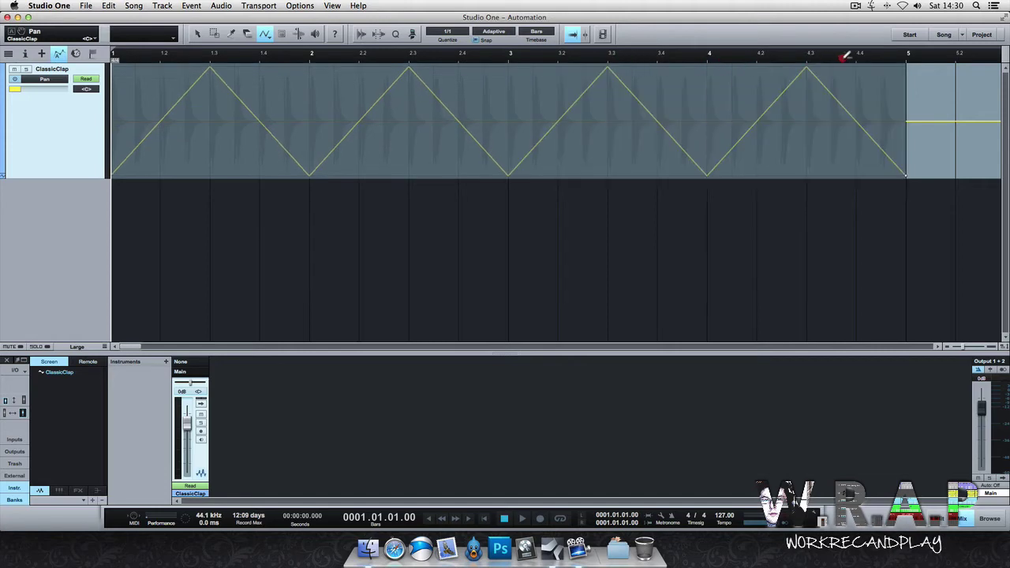
pyautogui.press('space')
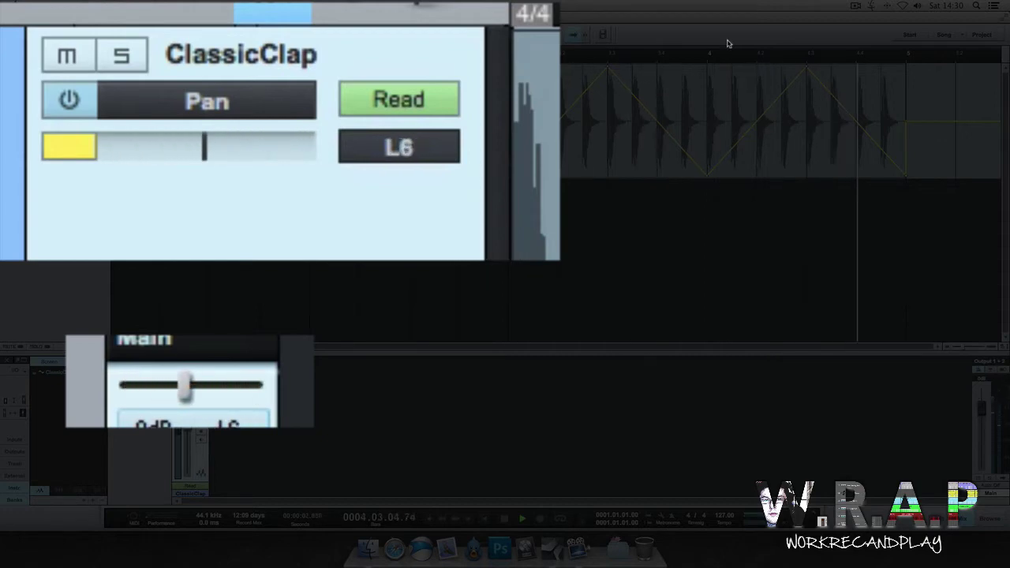
pyautogui.press('space')
# Step: Clear the triangle curve, recentre pan, and paint a 1/4-grid square-wave pan across bars 1–5
pyautogui.press('a')
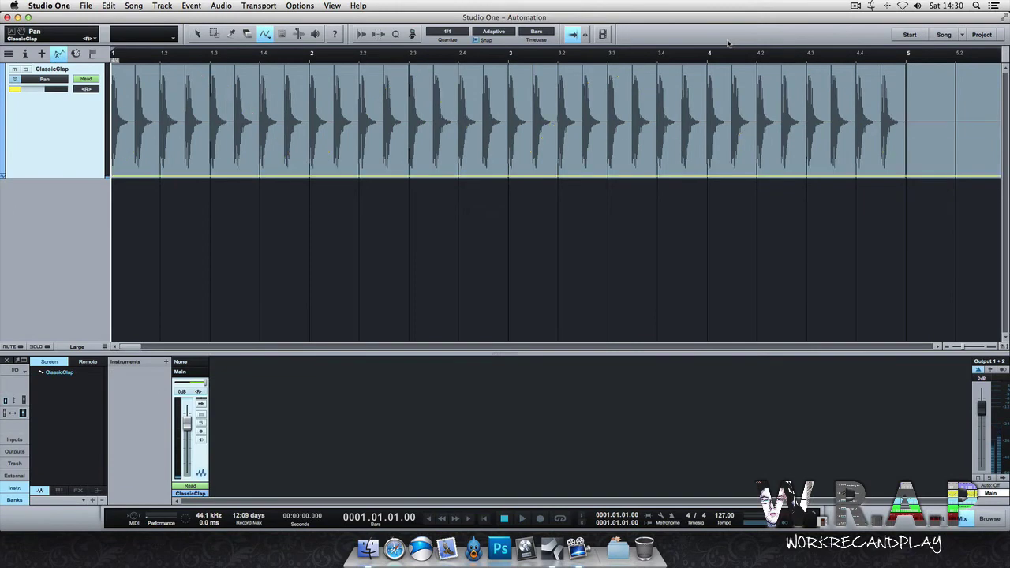
pyautogui.click(46, 89)
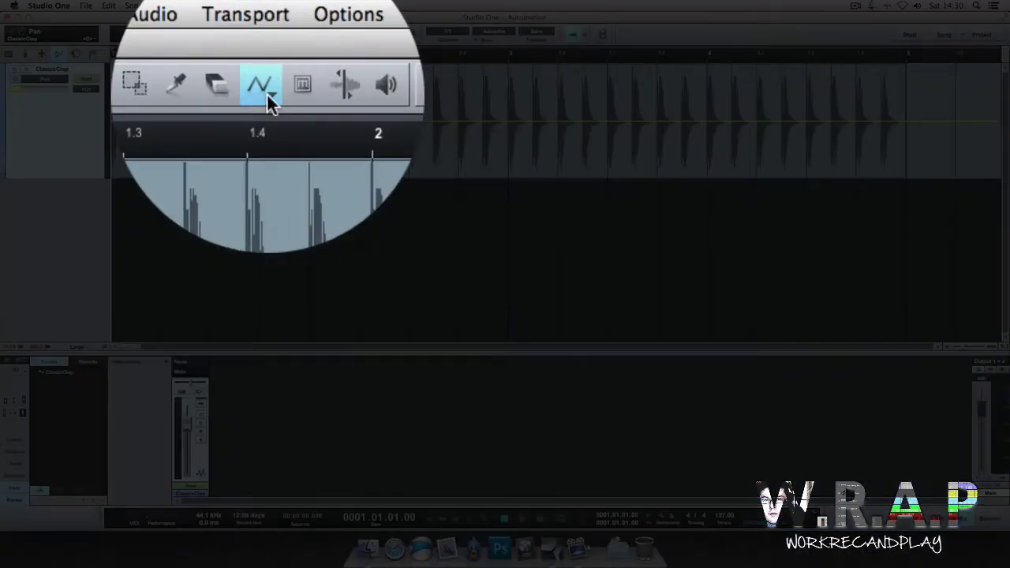
pyautogui.click(267, 37)
pyautogui.click(272, 158)
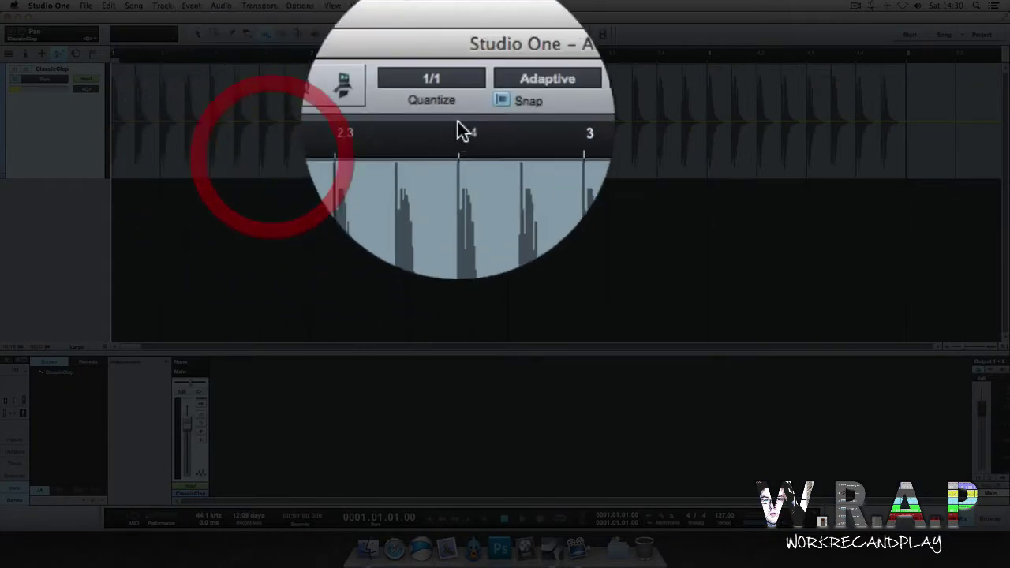
pyautogui.click(447, 32)
pyautogui.click(479, 48)
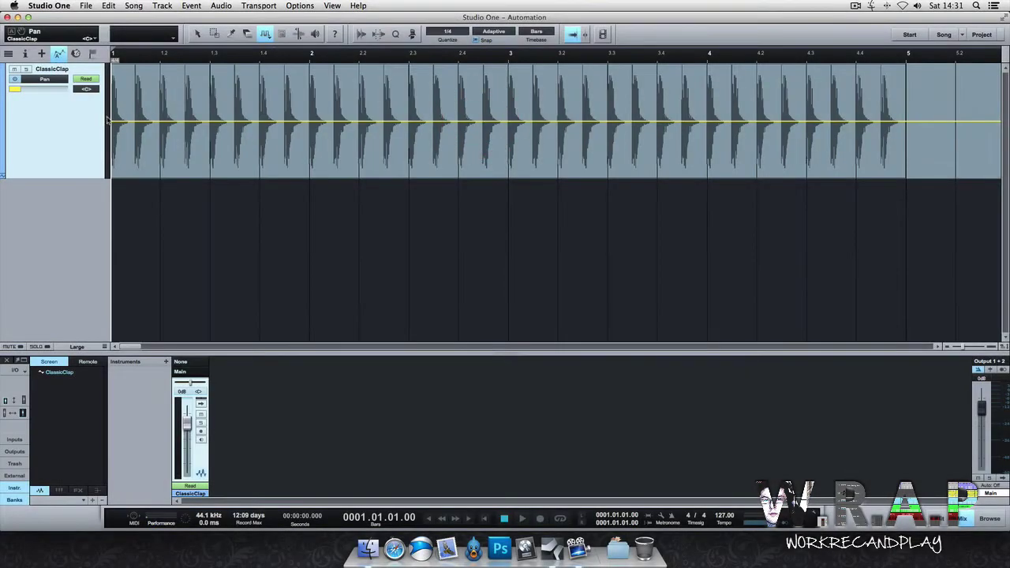
pyautogui.moveTo(143, 112)
pyautogui.mouseDown()
pyautogui.moveTo(606, 93)
pyautogui.moveTo(889, 95)
pyautogui.mouseUp()
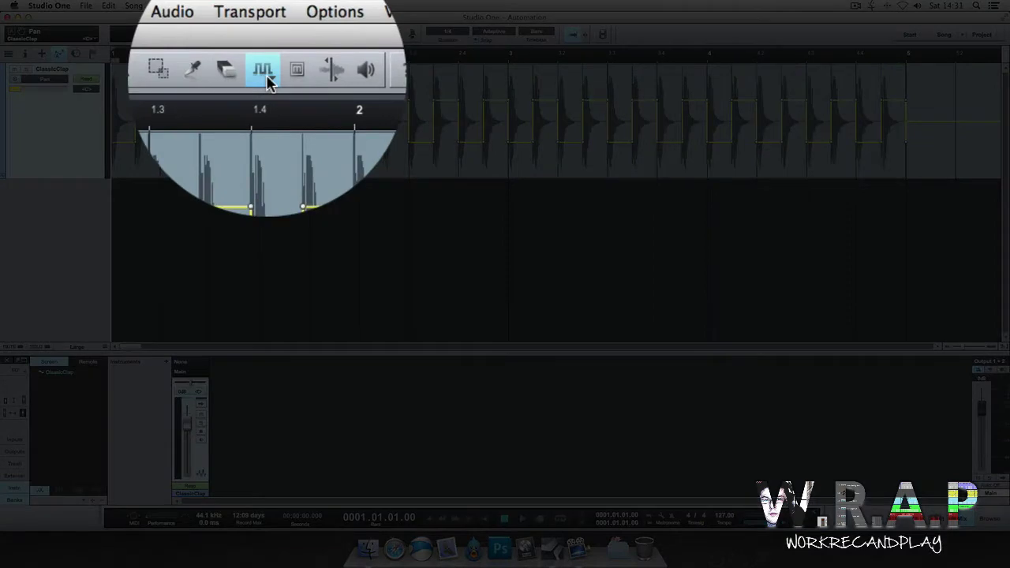
# Step: Switch to the Transform tool and select the pan automation from bar 3 to bar 5
pyautogui.click(265, 34)
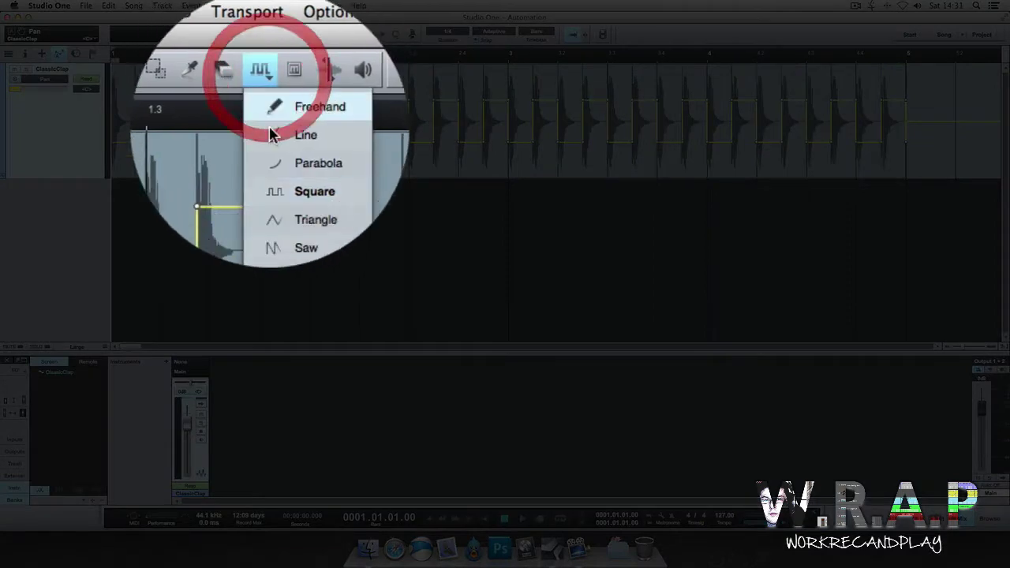
pyautogui.click(289, 149)
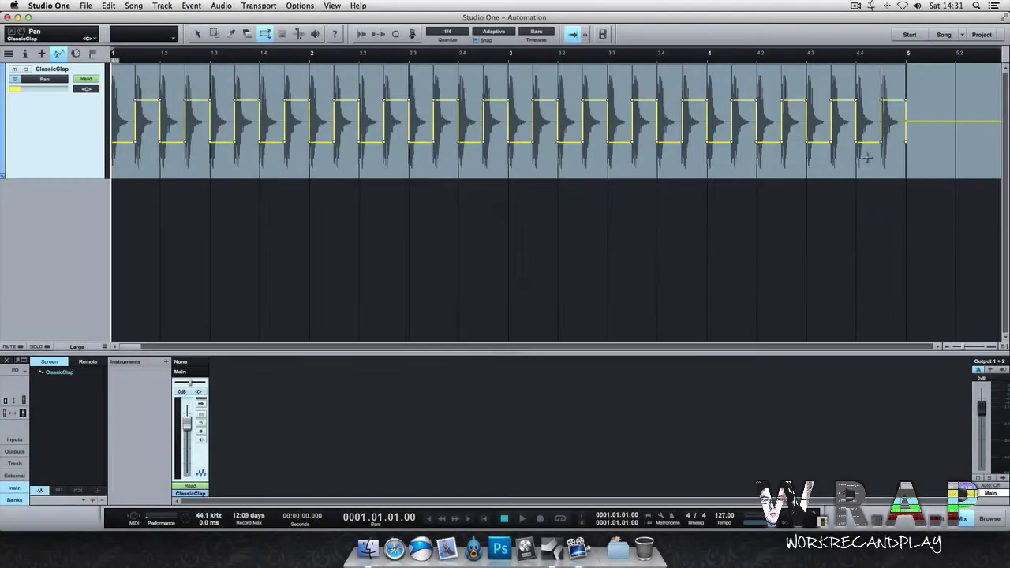
pyautogui.moveTo(919, 94); pyautogui.dragTo(575, 152)
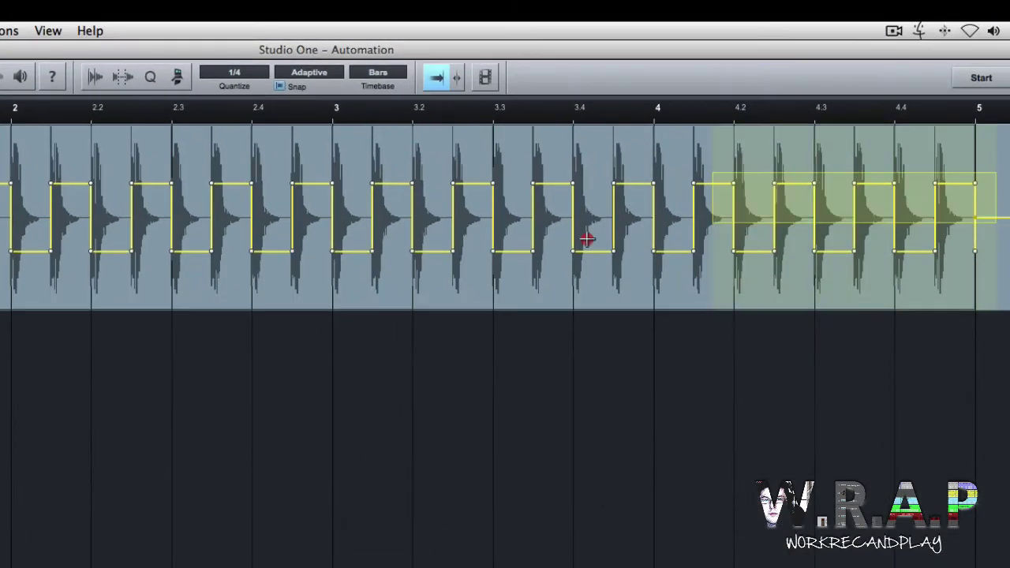
pyautogui.moveTo(440, 267); pyautogui.dragTo(374, 268)
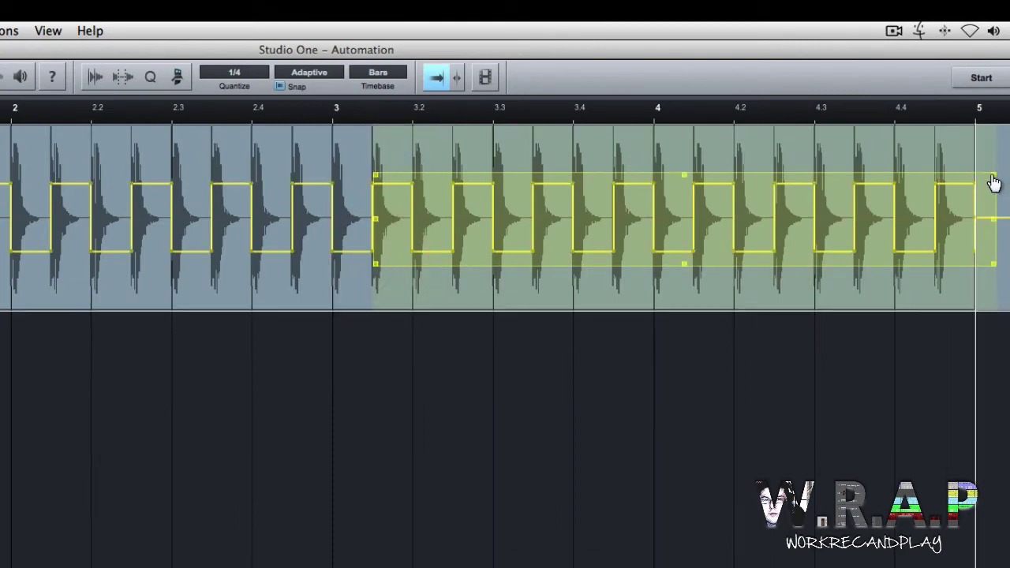
# Step: Heighten the swings, stretch the selection back to bar 1, and taper it to centre by bar 5
pyautogui.moveTo(990, 179); pyautogui.dragTo(947, 223)
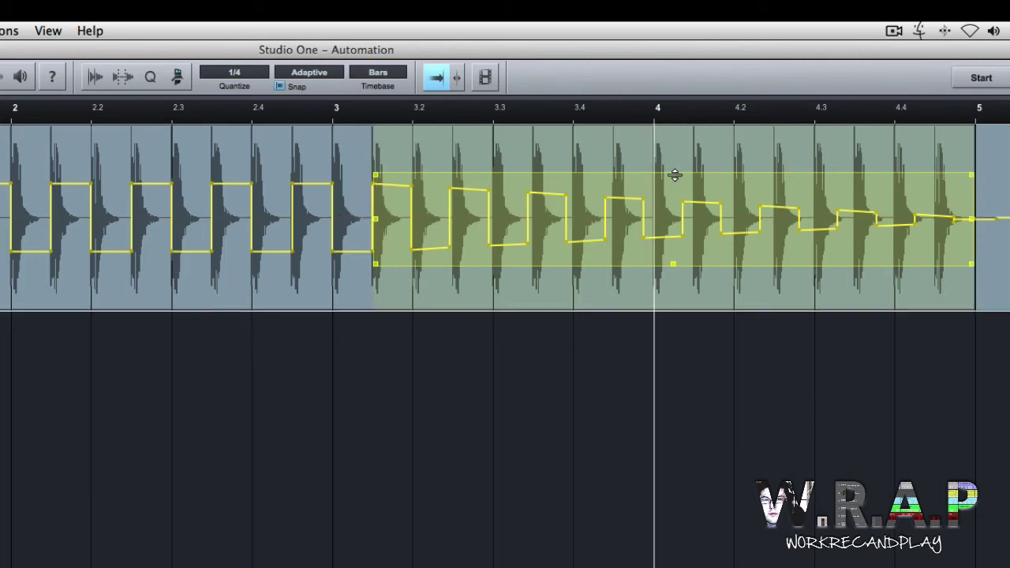
pyautogui.moveTo(672, 177); pyautogui.dragTo(671, 129)
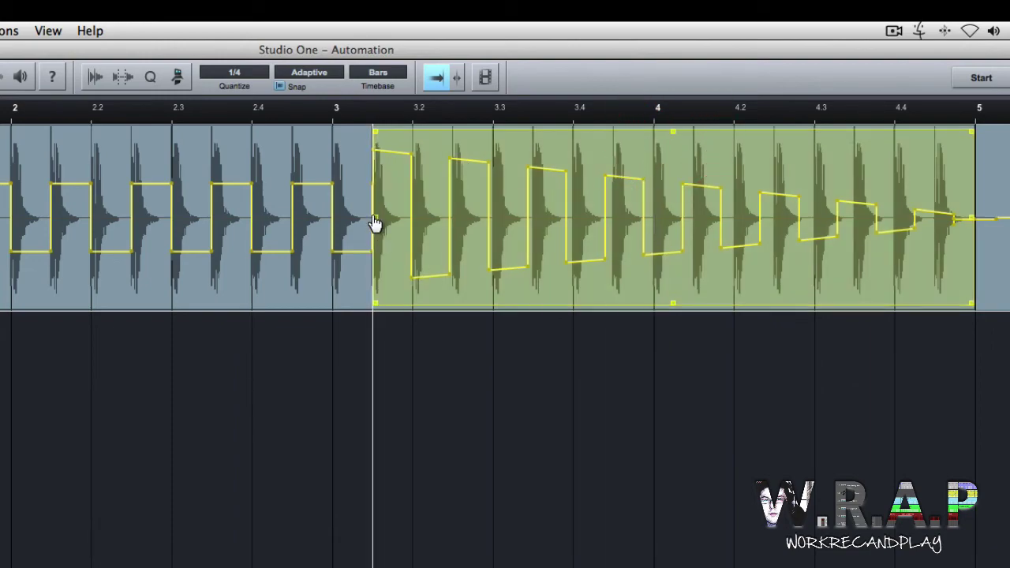
pyautogui.moveTo(375, 223); pyautogui.dragTo(14, 212)
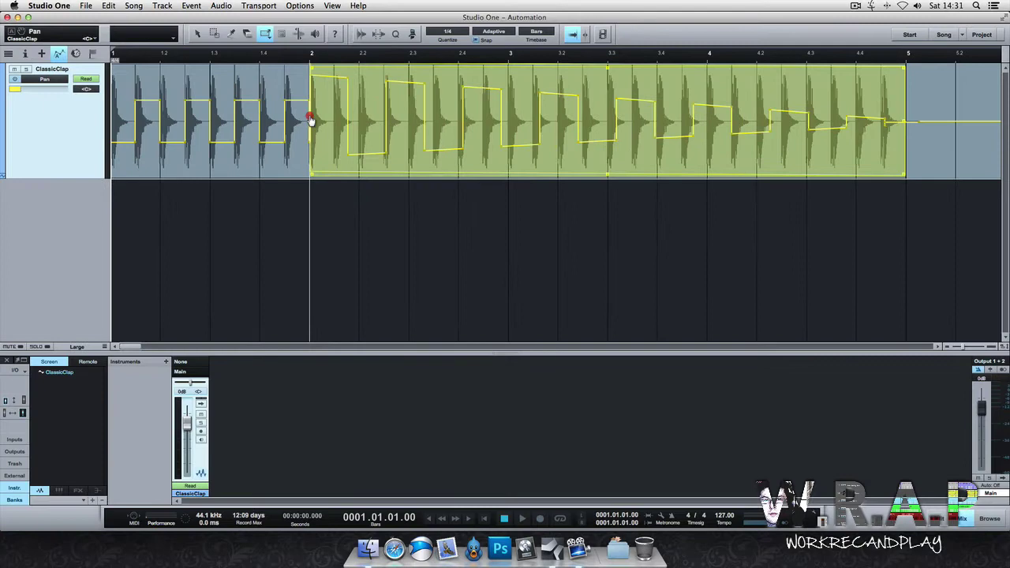
pyautogui.moveTo(311, 119); pyautogui.dragTo(120, 116)
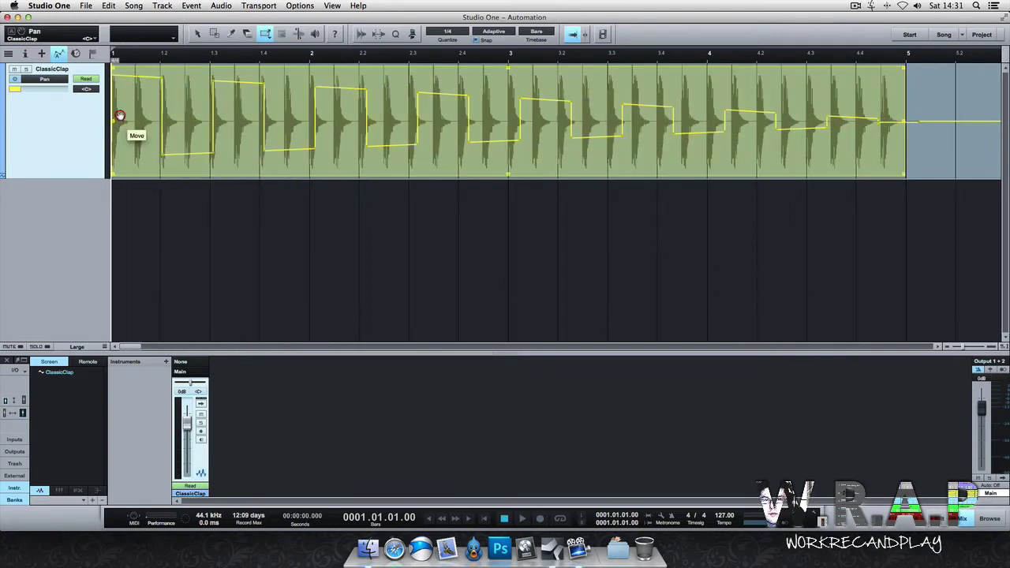
pyautogui.moveTo(507, 68); pyautogui.dragTo(508, 63)
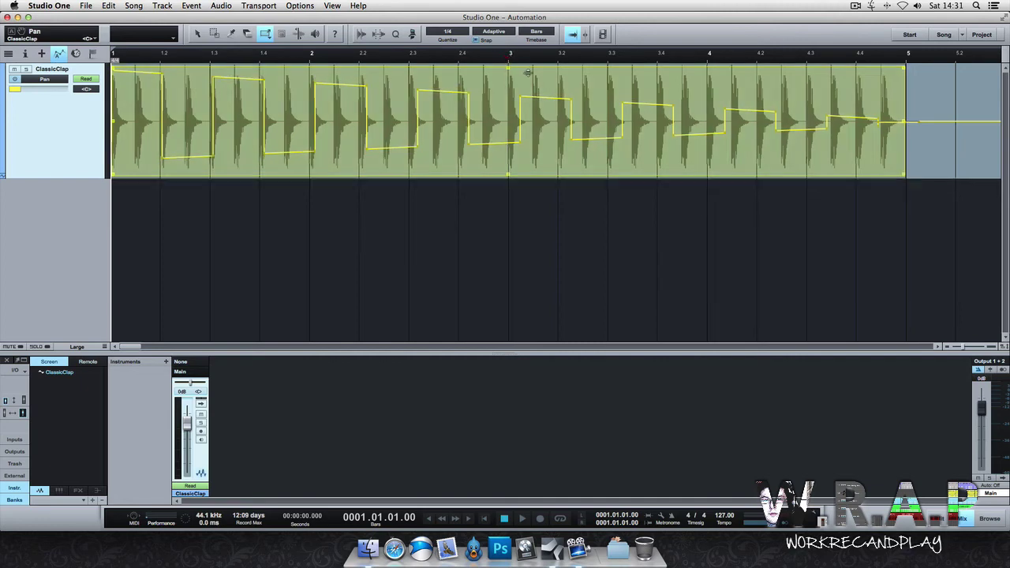
pyautogui.moveTo(907, 75); pyautogui.dragTo(901, 124)
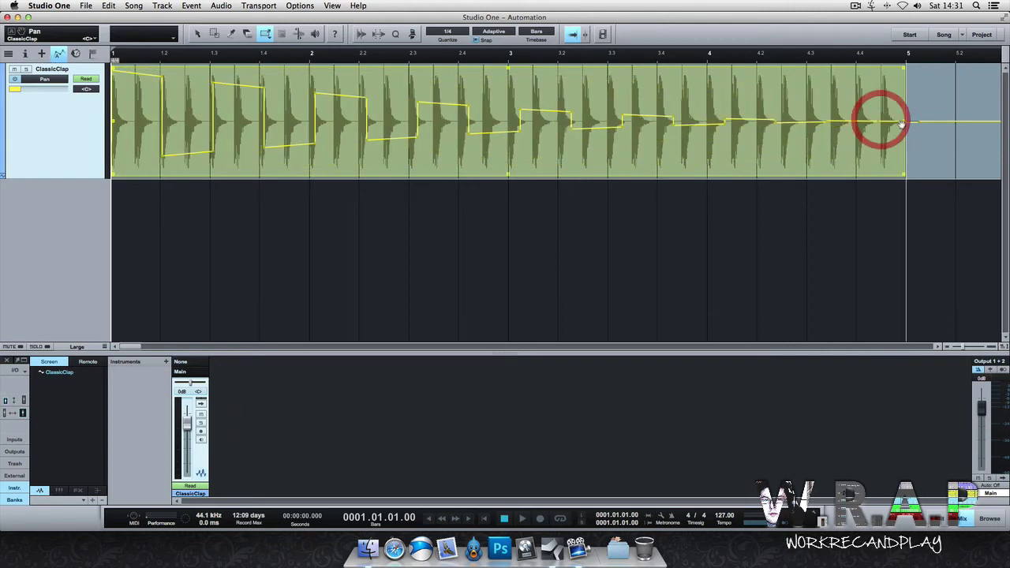
pyautogui.click(196, 34)
# Step: Deselect the reshaped curve and play the loop once to hear the pan sweep
pyautogui.click(671, 216)
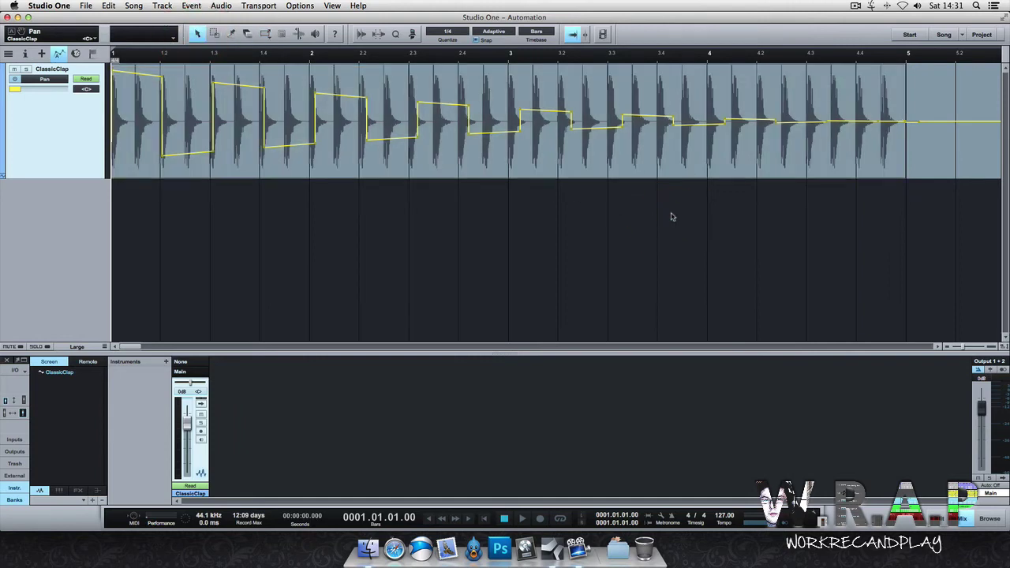
pyautogui.press('space')
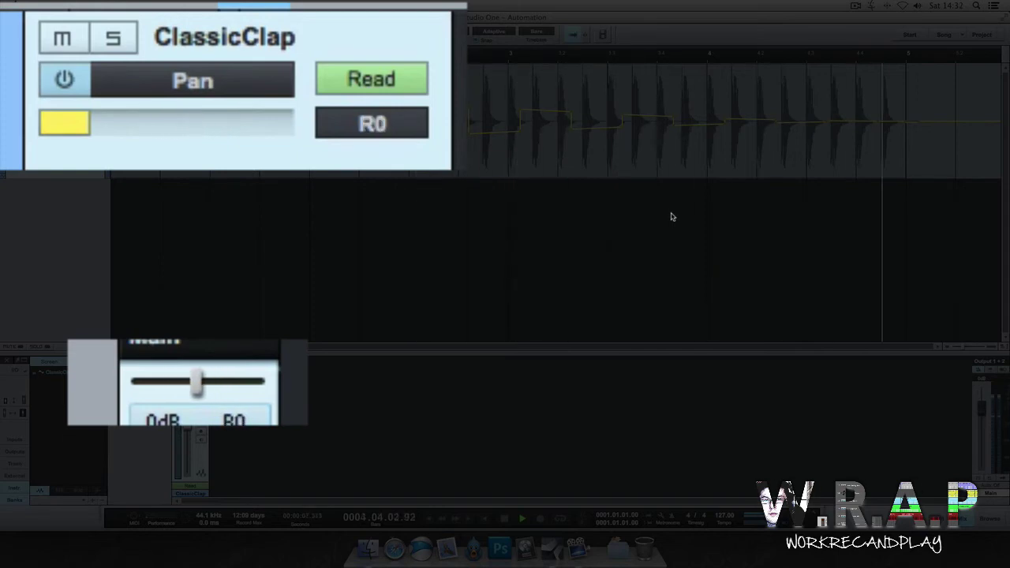
pyautogui.press('space')
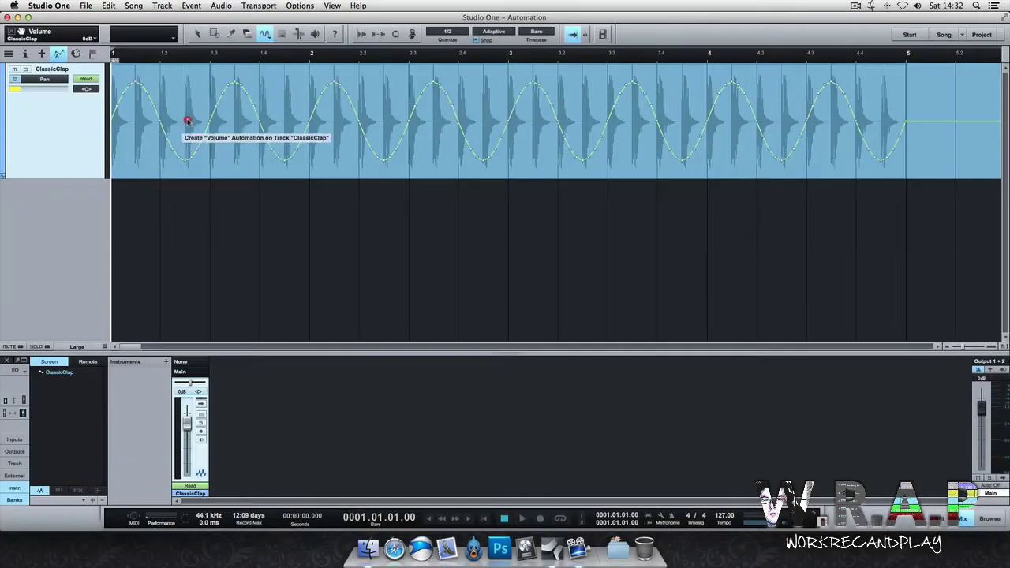
# Step: Show the Volume envelope and paint a 1/1-grid triangle wave across bars 1–5
pyautogui.click(187, 117)
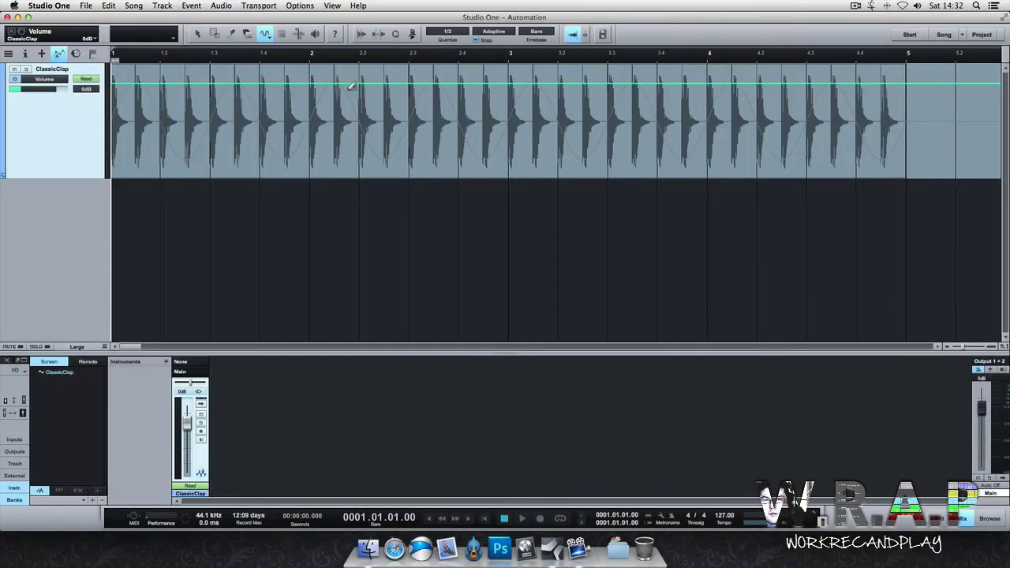
pyautogui.click(449, 32)
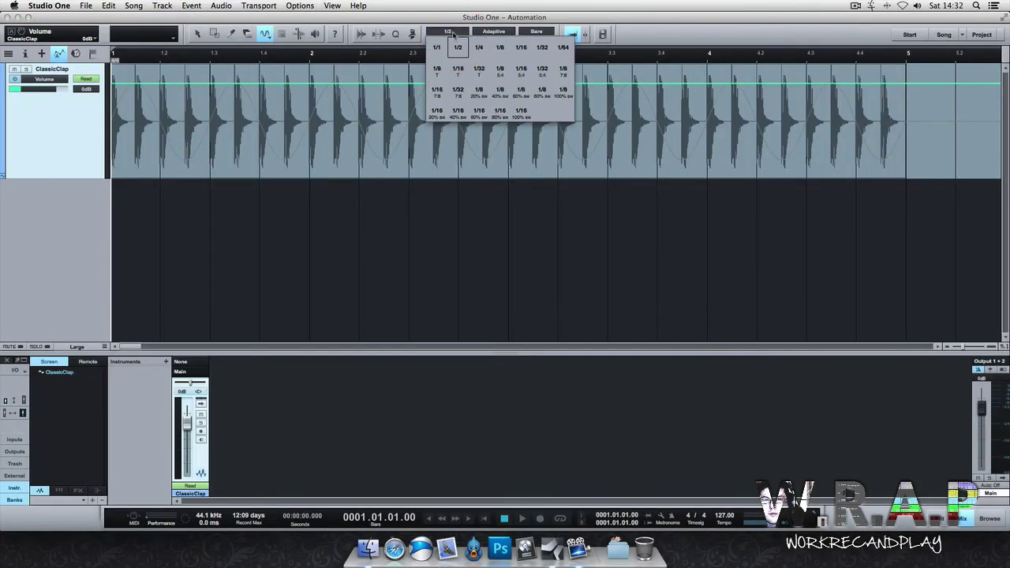
pyautogui.click(436, 47)
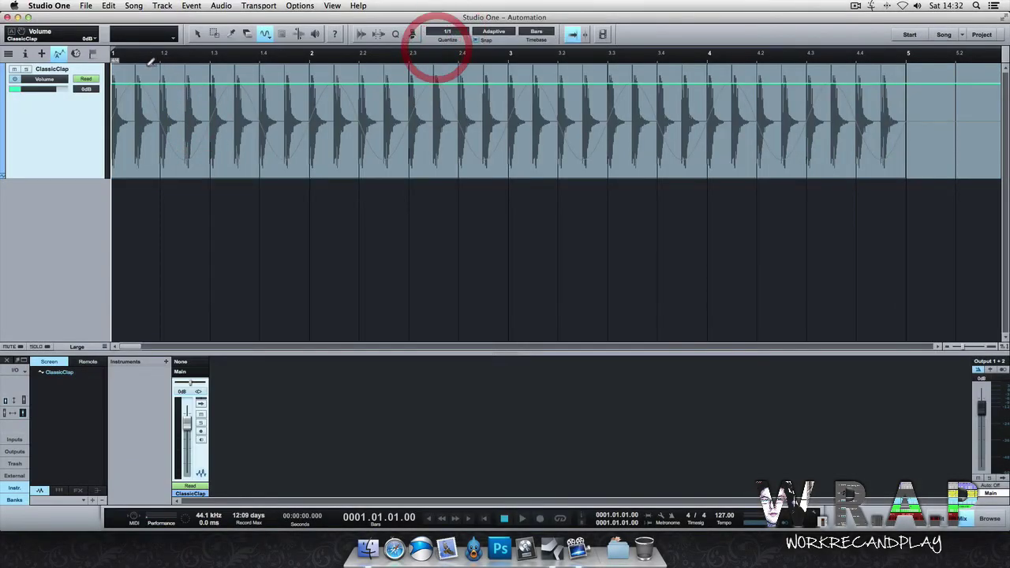
pyautogui.click(265, 36)
pyautogui.click(270, 111)
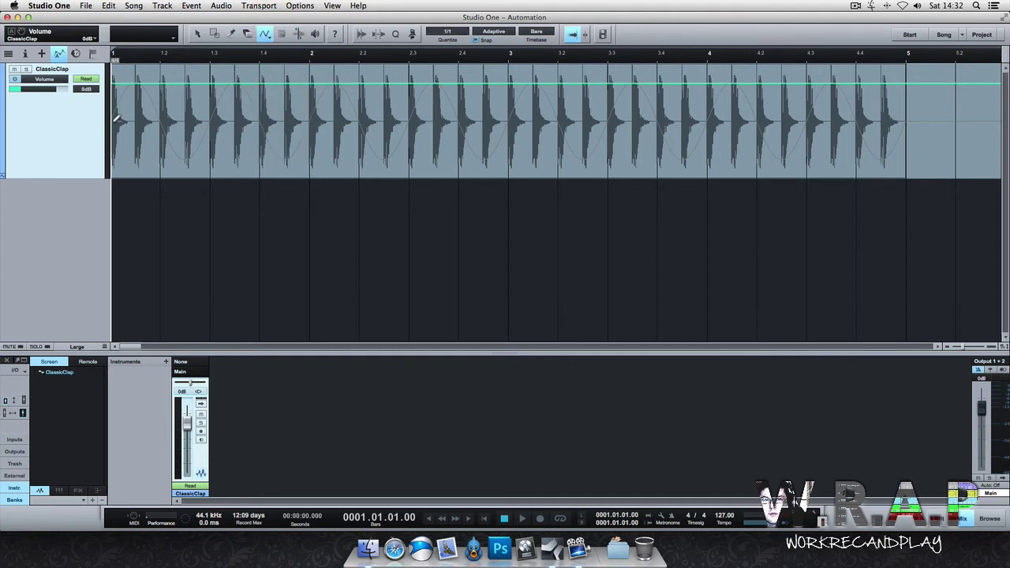
pyautogui.moveTo(113, 128)
pyautogui.mouseDown()
pyautogui.moveTo(280, 108)
pyautogui.moveTo(611, 115)
pyautogui.moveTo(754, 129)
pyautogui.moveTo(841, 179)
pyautogui.moveTo(906, 80)
pyautogui.mouseUp()
pyautogui.click(844, 194)
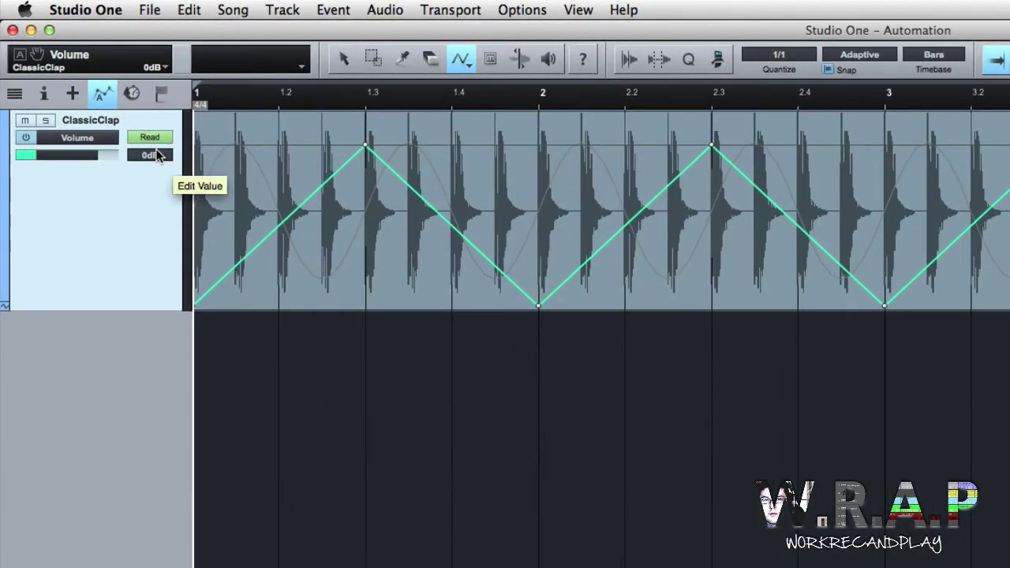
# Step: Enable both Pan and Volume in the track's envelope display list
pyautogui.click(92, 137)
pyautogui.click(91, 171)
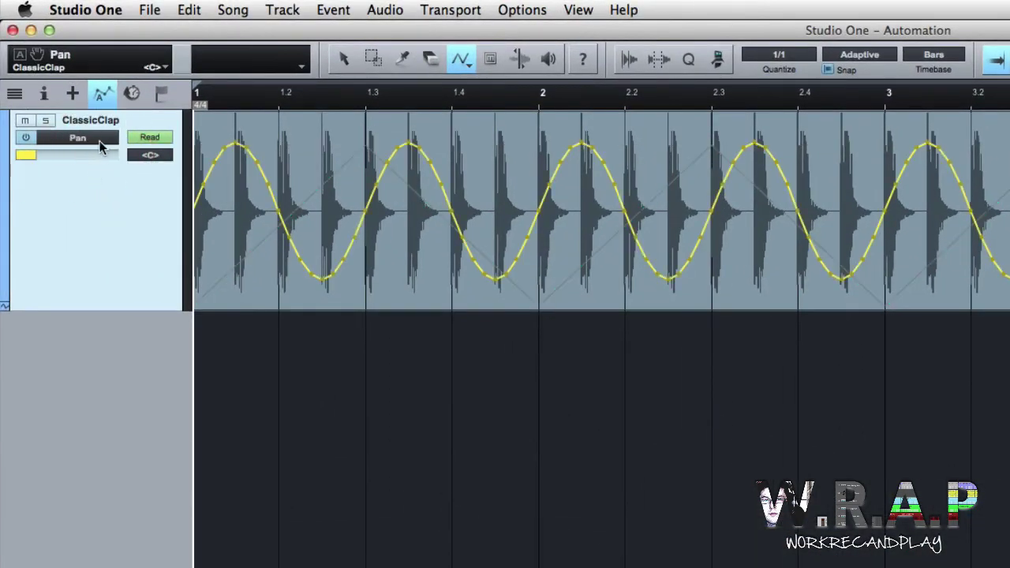
pyautogui.click(99, 139)
pyautogui.click(97, 189)
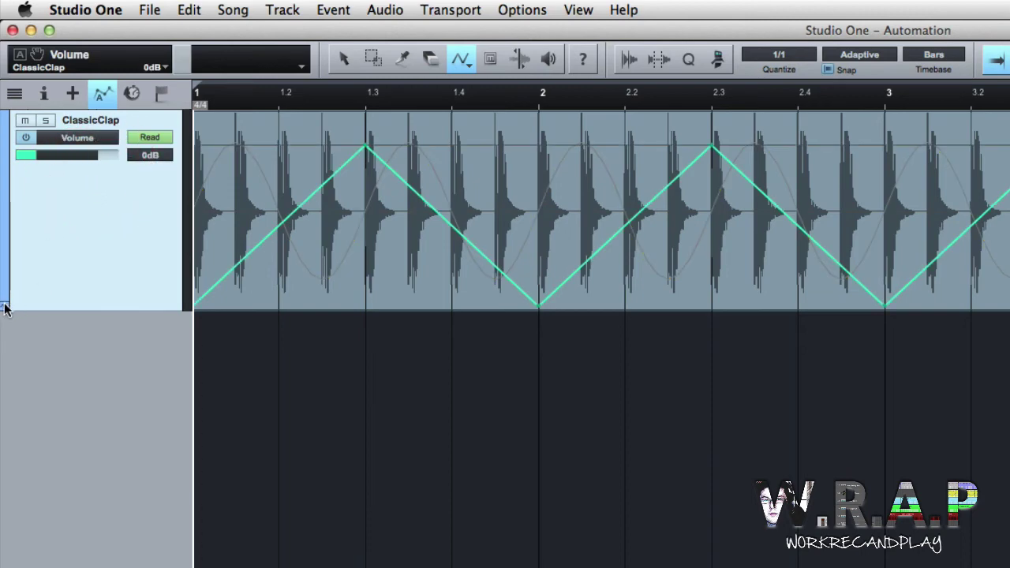
# Step: Set the envelope Display to Off and expand Pan and Volume into separate lanes
pyautogui.click(77, 137)
pyautogui.click(79, 155)
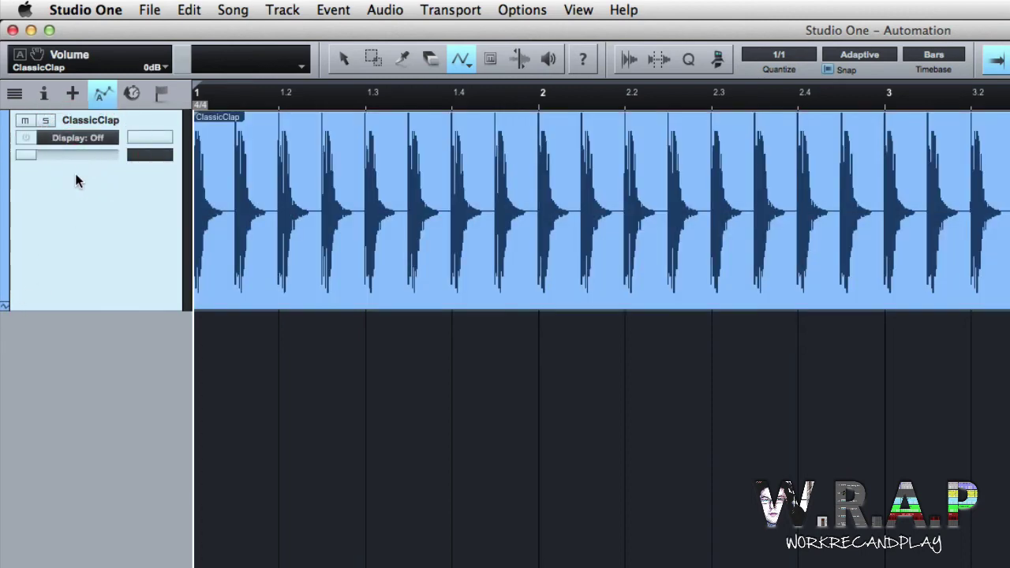
pyautogui.click(4, 310)
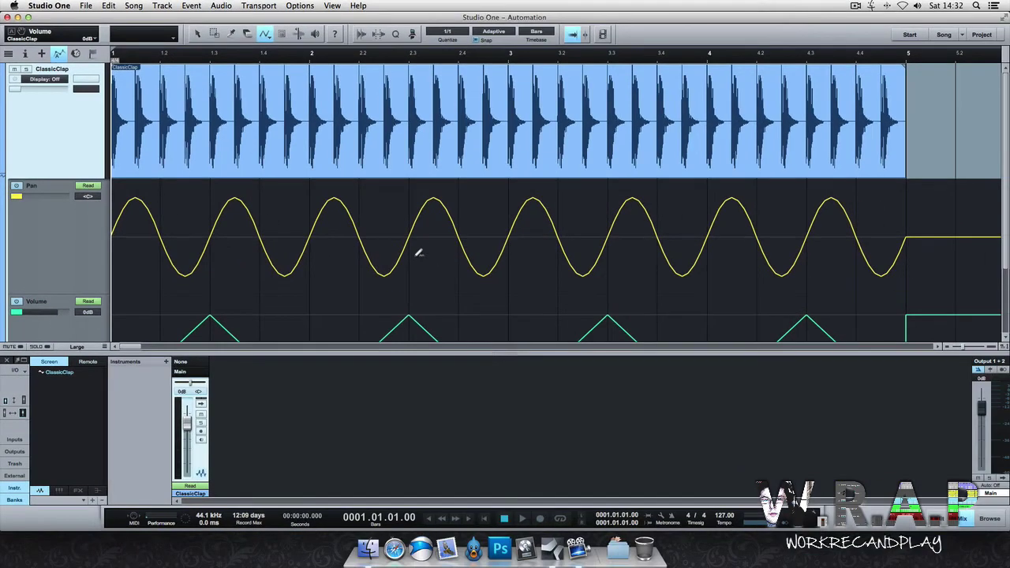
# Step: Hide the console, switch to the Arrow tool, and play the ClassicClap loop with its automation
pyautogui.press('F3')
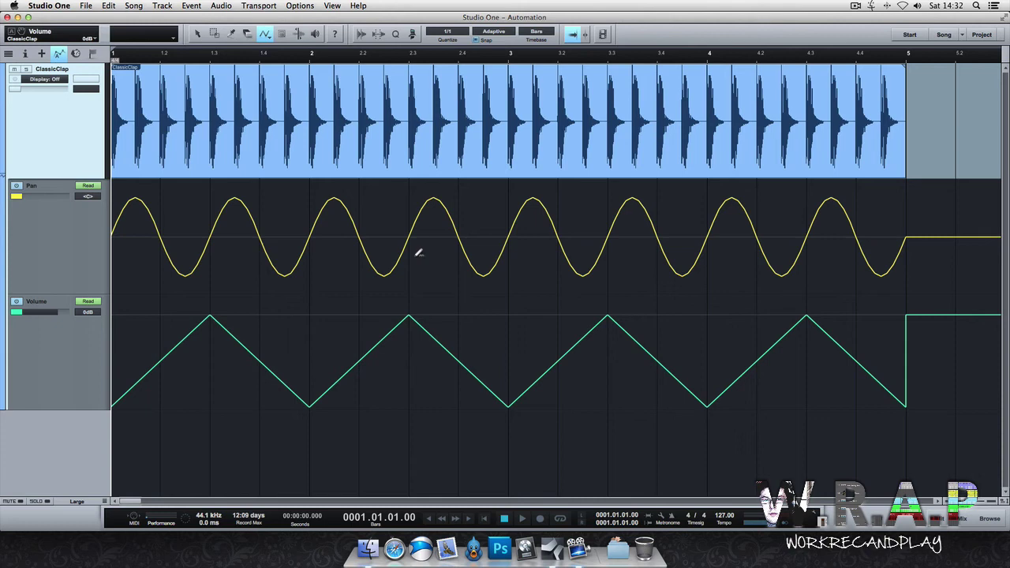
pyautogui.press('1')
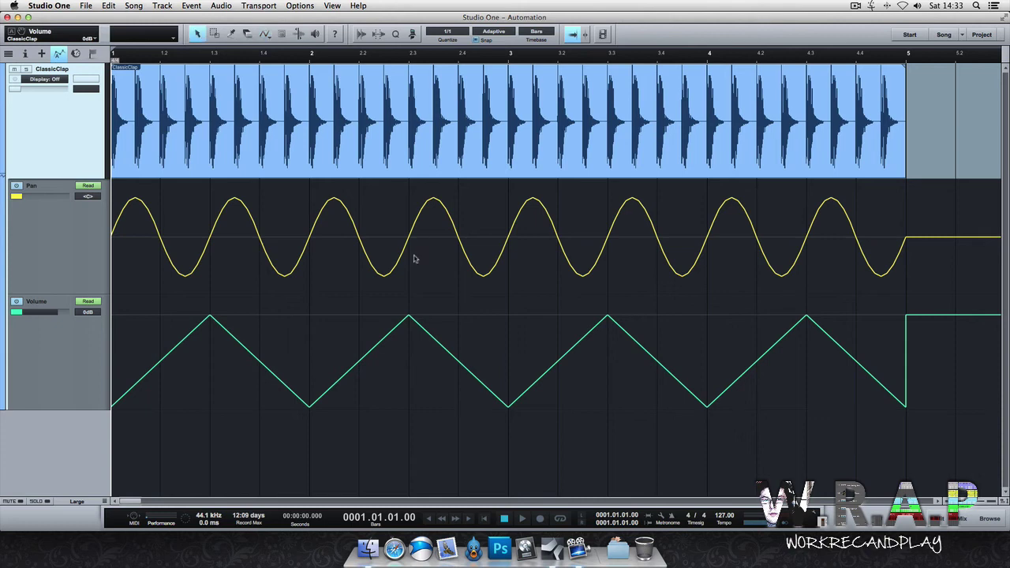
pyautogui.press('space')
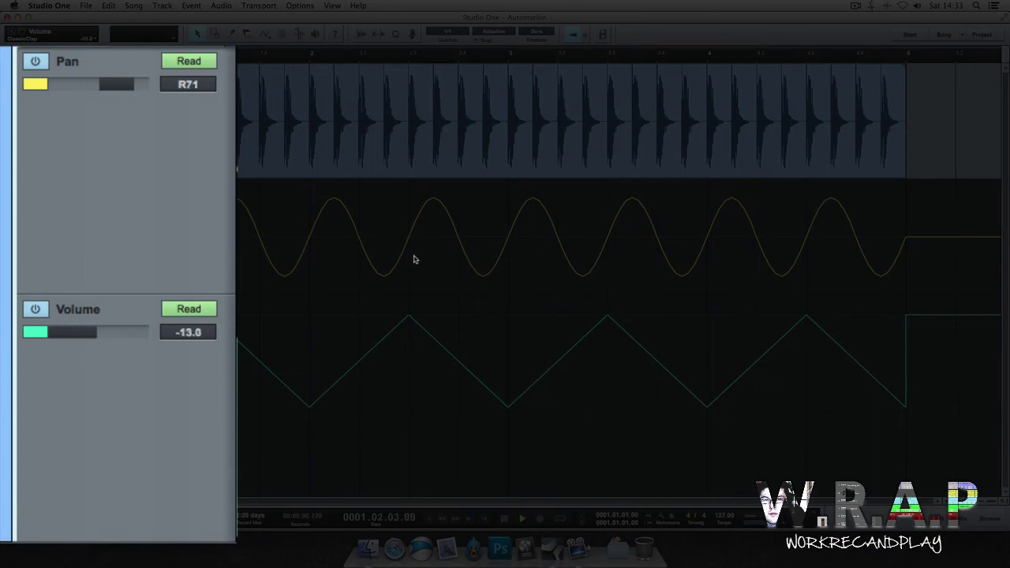